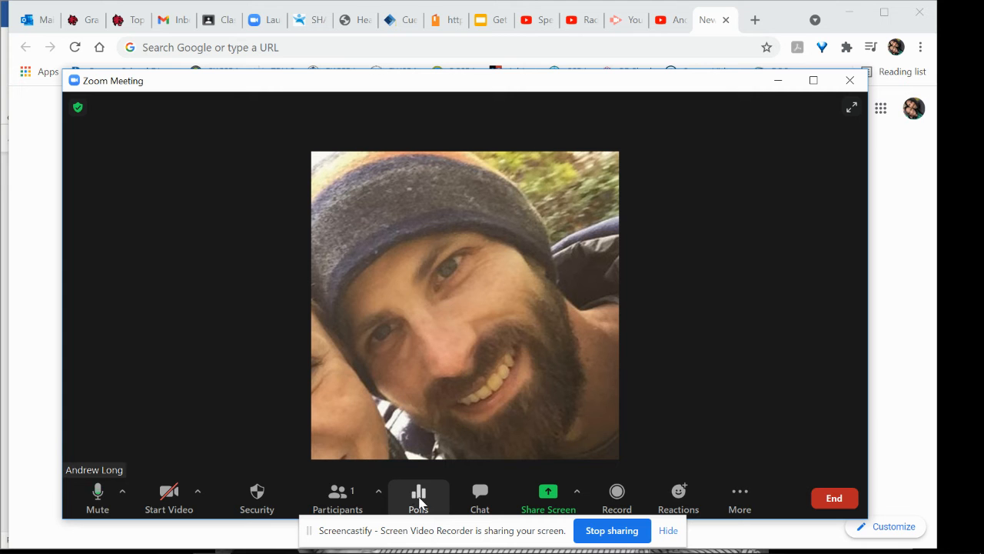
Open the meeting's polls for editing on the Zoom website and bring up the form for a new poll
{"action": "left_click", "coordinate": [420, 499]}
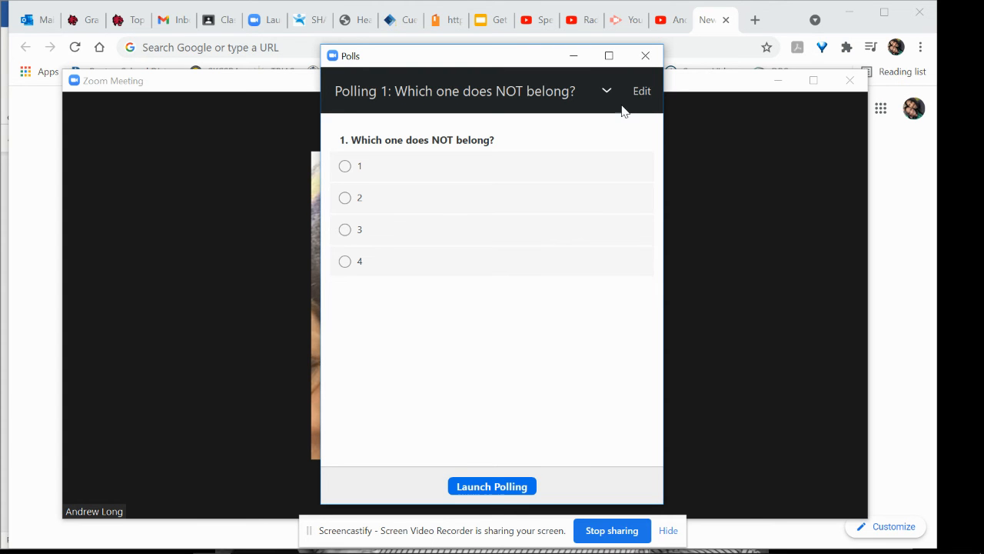
{"action": "left_click", "coordinate": [643, 90]}
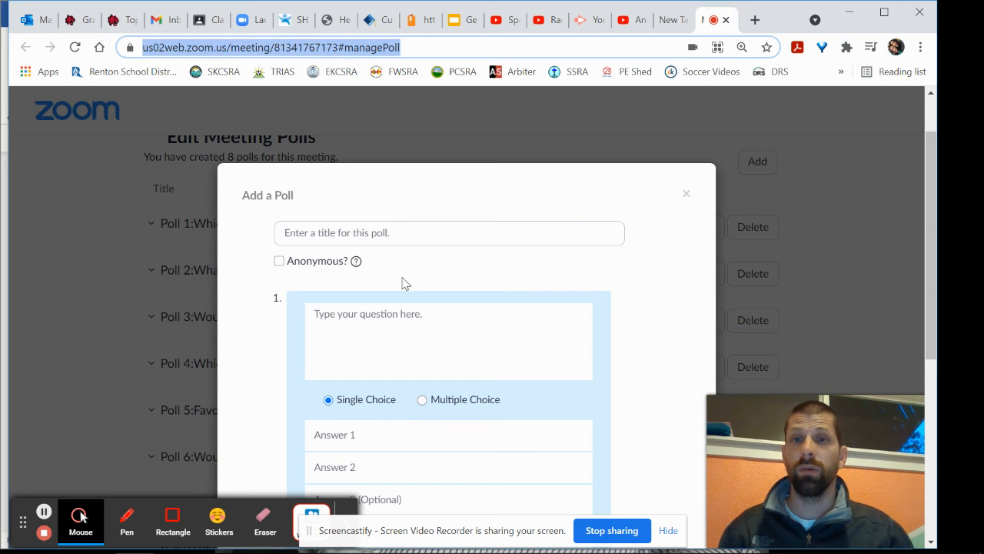
{"action": "scroll", "coordinate": [407, 299], "scroll_direction": "down", "scroll_amount": 2}
{"action": "scroll", "coordinate": [406, 297], "scroll_direction": "up", "scroll_amount": 1}
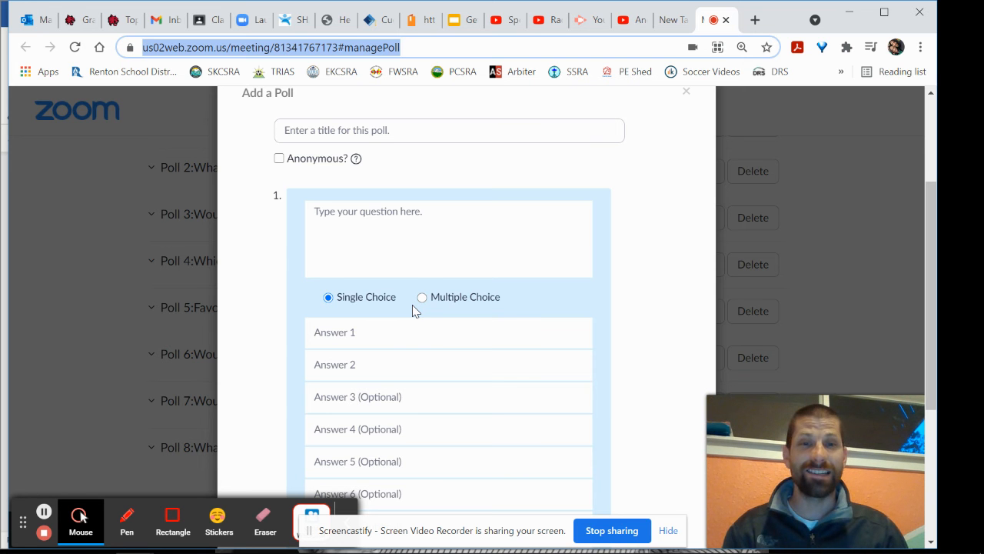
Title the new poll "Activity"
{"action": "left_click", "coordinate": [382, 131]}
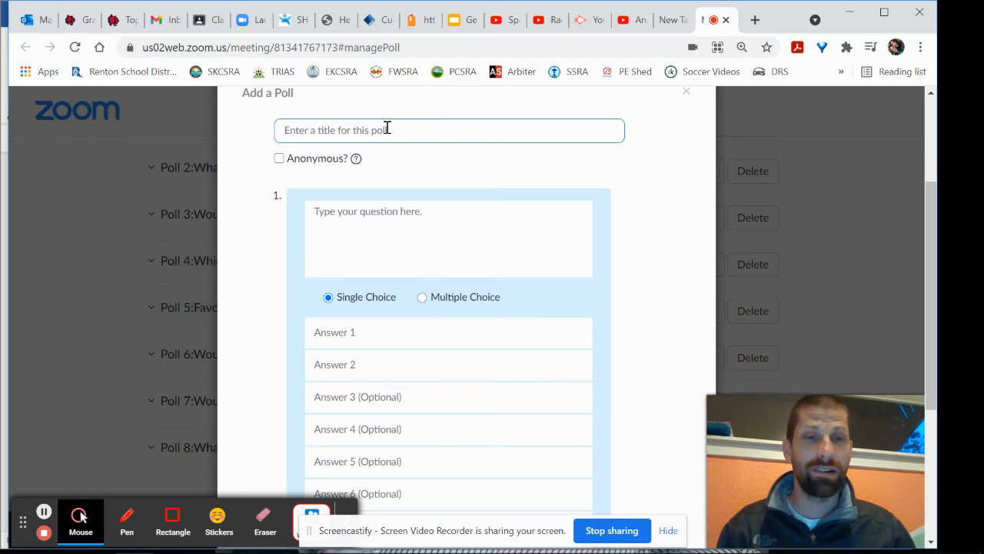
{"action": "type", "text": "Act"}
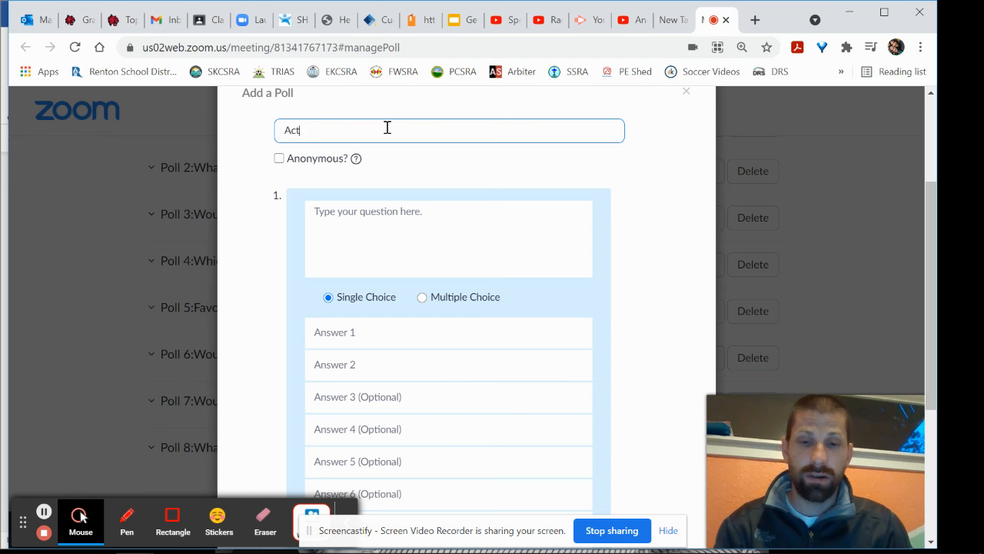
{"action": "type", "text": "ivity"}
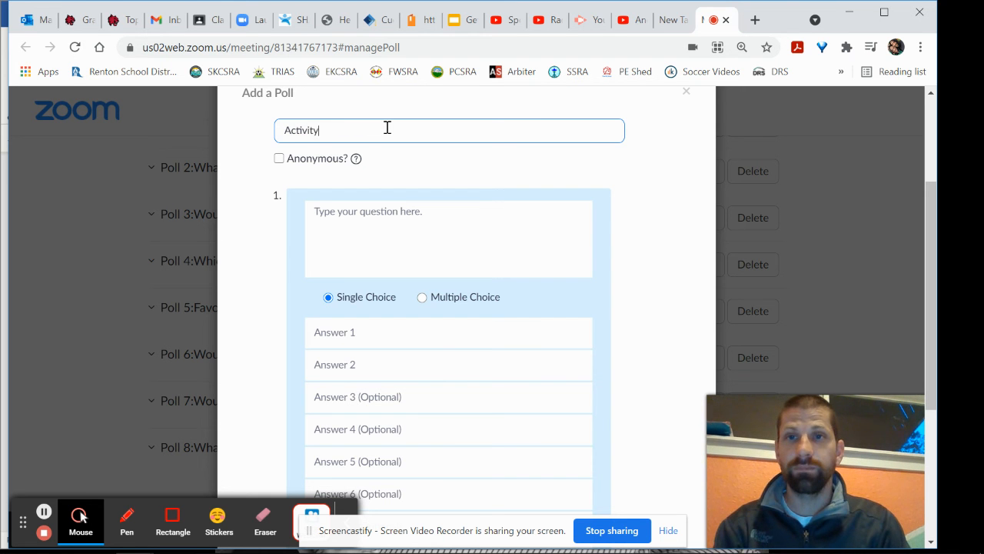
Enter the first poll question as "What is the recommended amount of moderate to vigorous activity per day?"
{"action": "left_click", "coordinate": [450, 201]}
{"action": "left_click", "coordinate": [373, 220]}
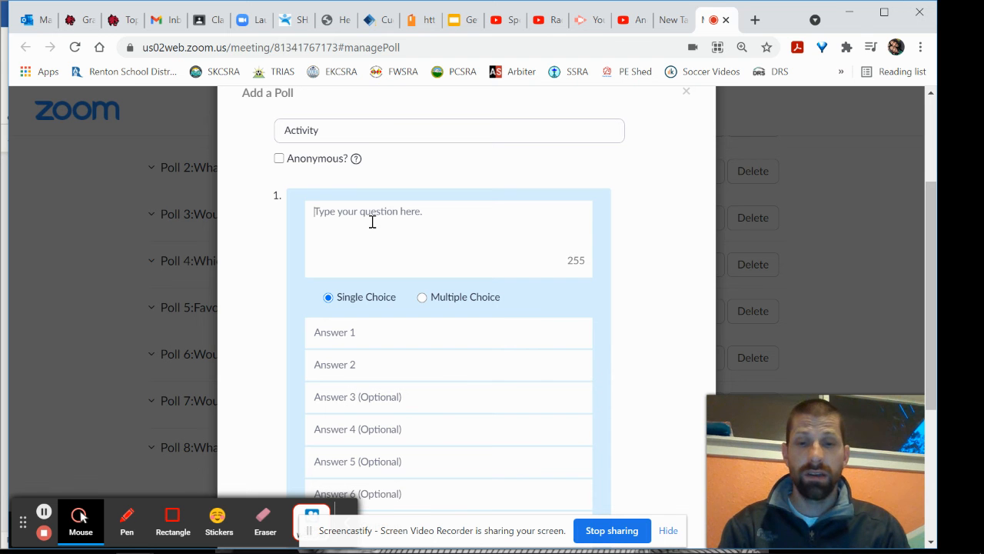
{"action": "type", "text": "W"}
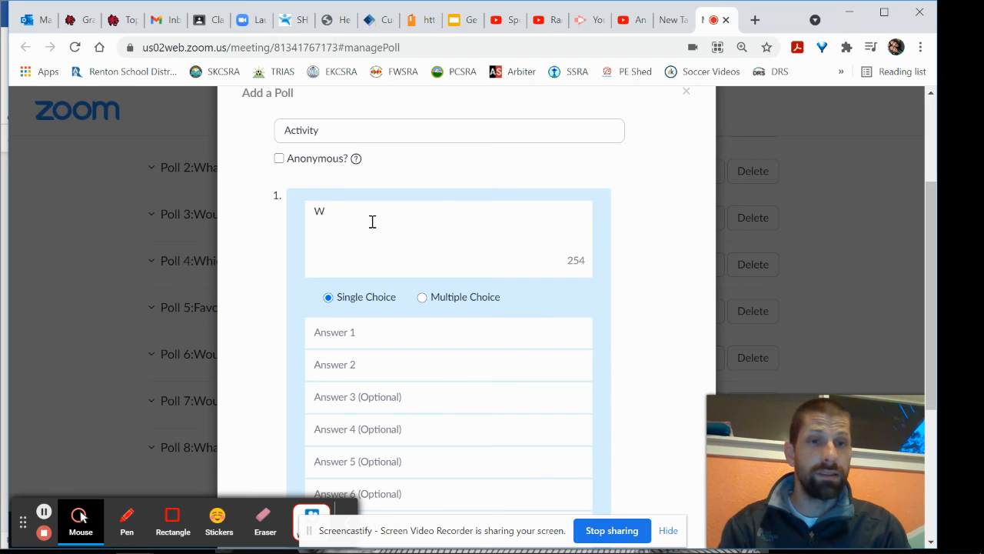
{"action": "type", "text": "hat is t"}
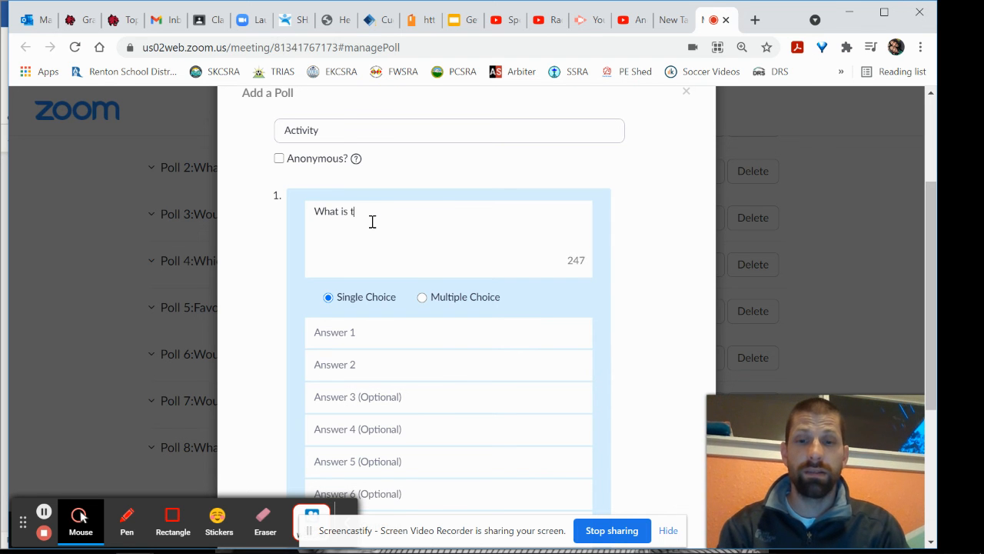
{"action": "type", "text": "he recom"}
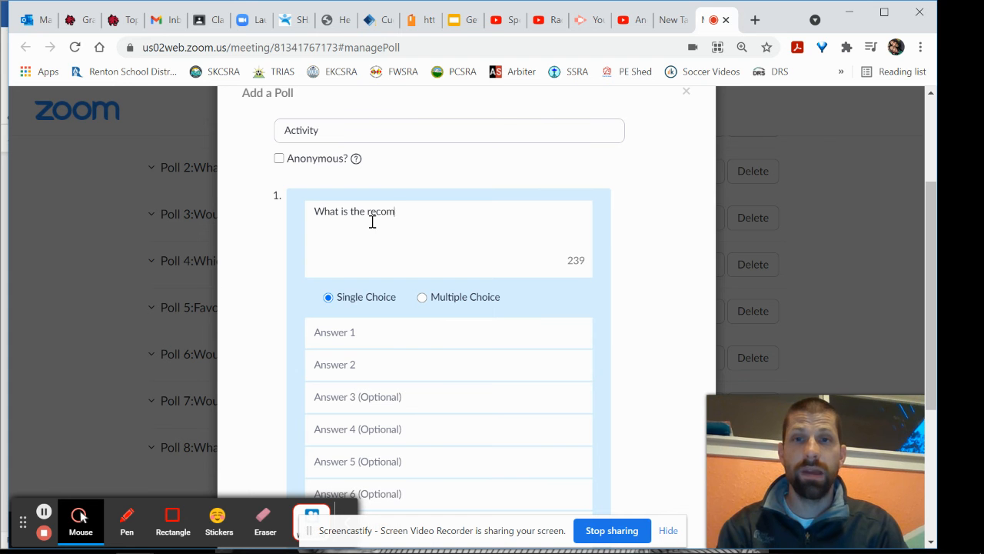
{"action": "type", "text": "mended amount"}
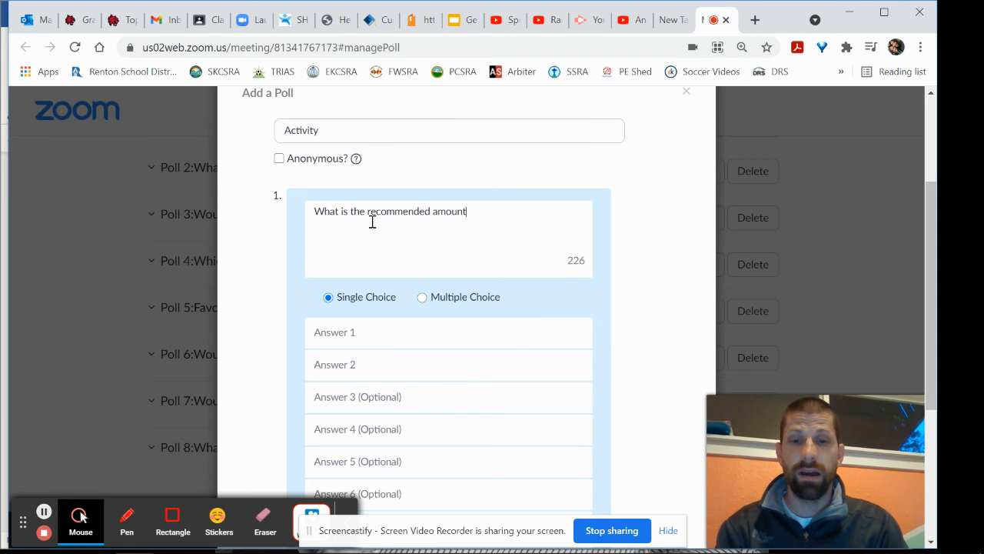
{"action": "type", "text": " of moderate "}
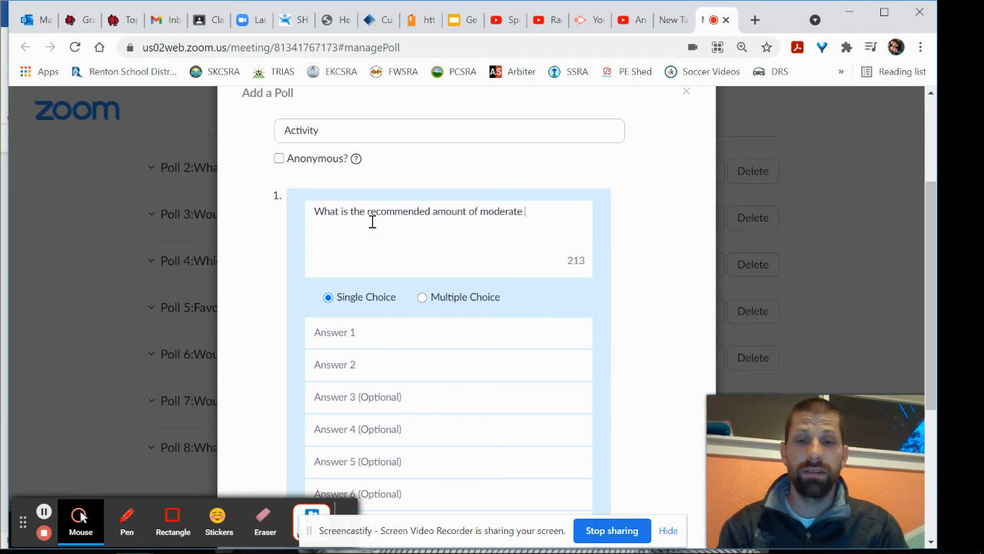
{"action": "type", "text": "to vigo"}
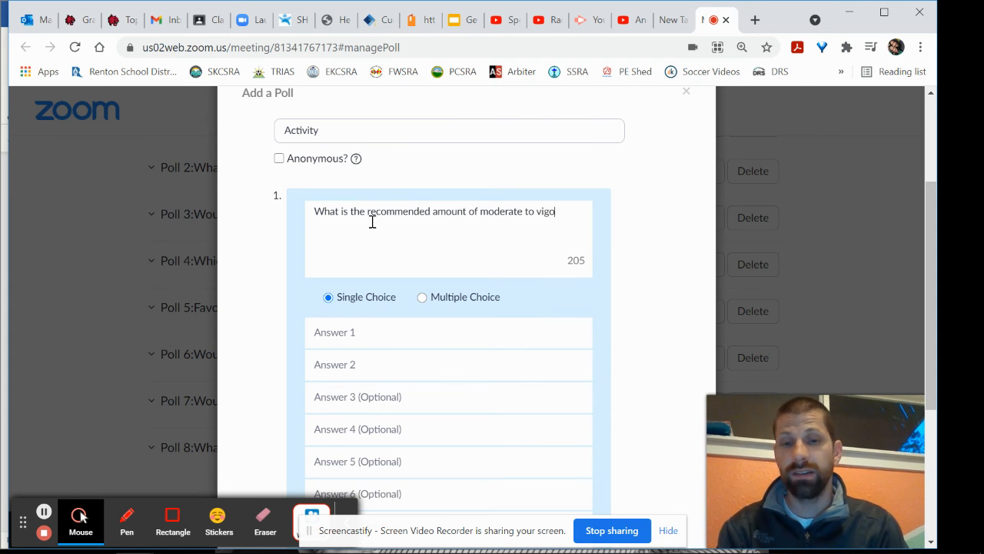
{"action": "type", "text": "rous acti"}
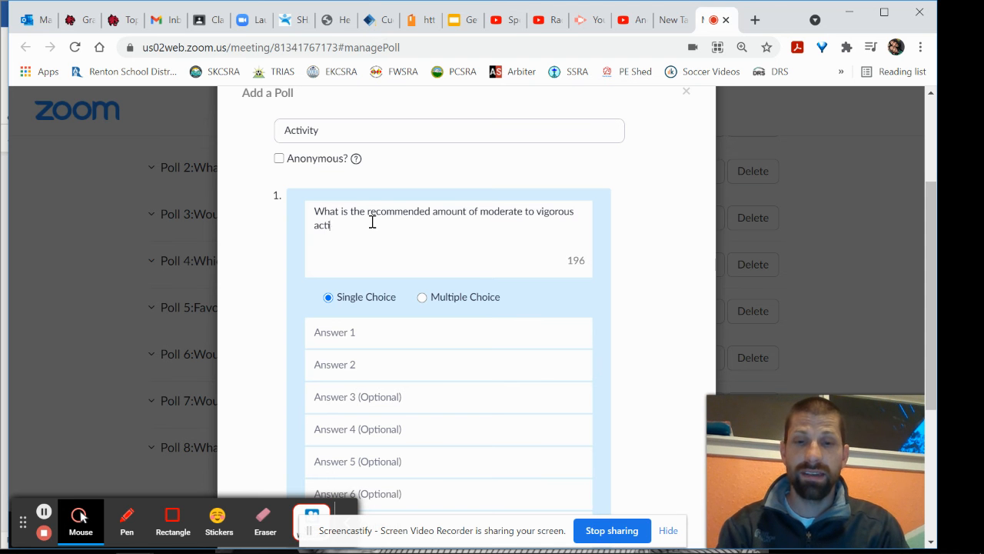
{"action": "type", "text": "vity per day"}
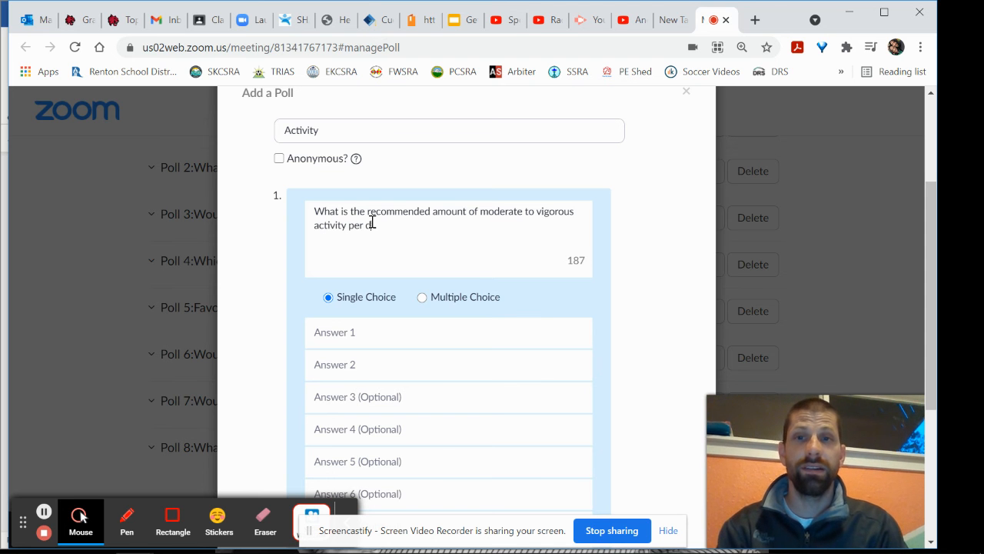
{"action": "type", "text": "?"}
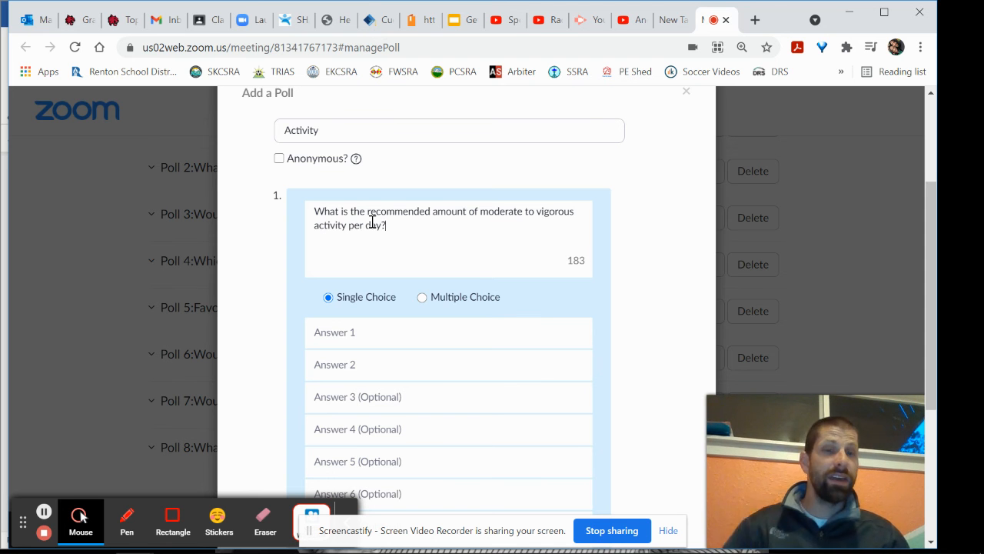
Fill in the question's first four answer choices with 20, 30, 60 and 120, in that order
{"action": "left_click", "coordinate": [359, 333]}
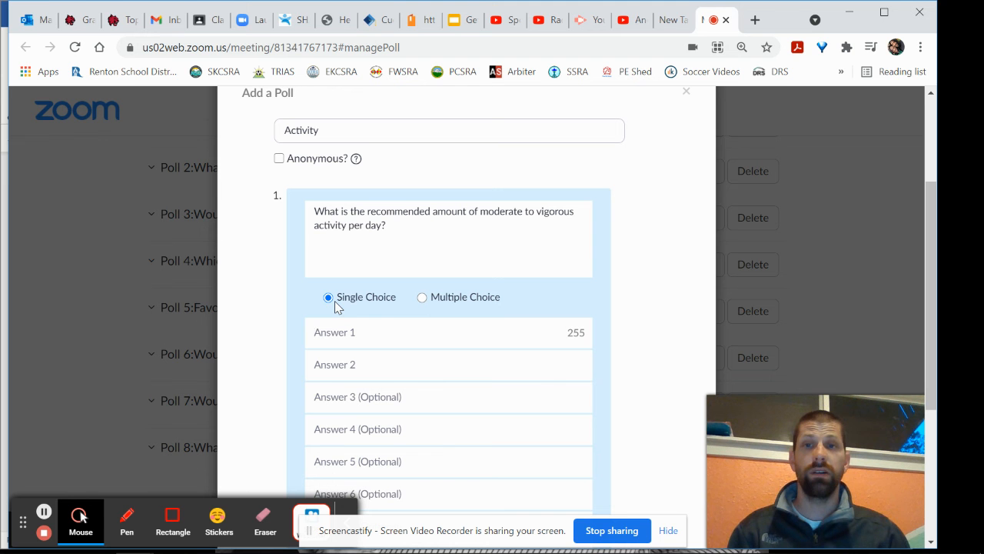
{"action": "left_click", "coordinate": [463, 327]}
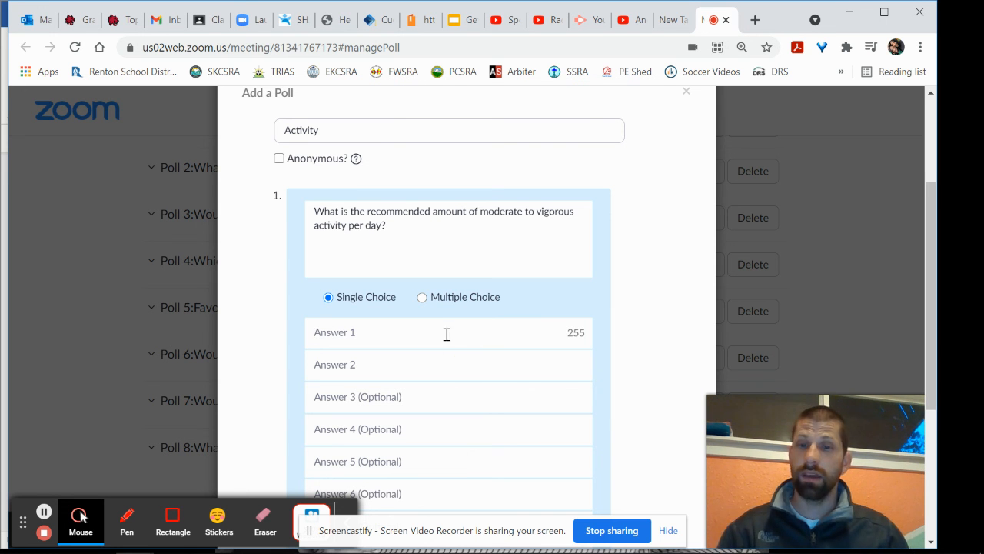
{"action": "type", "text": "20"}
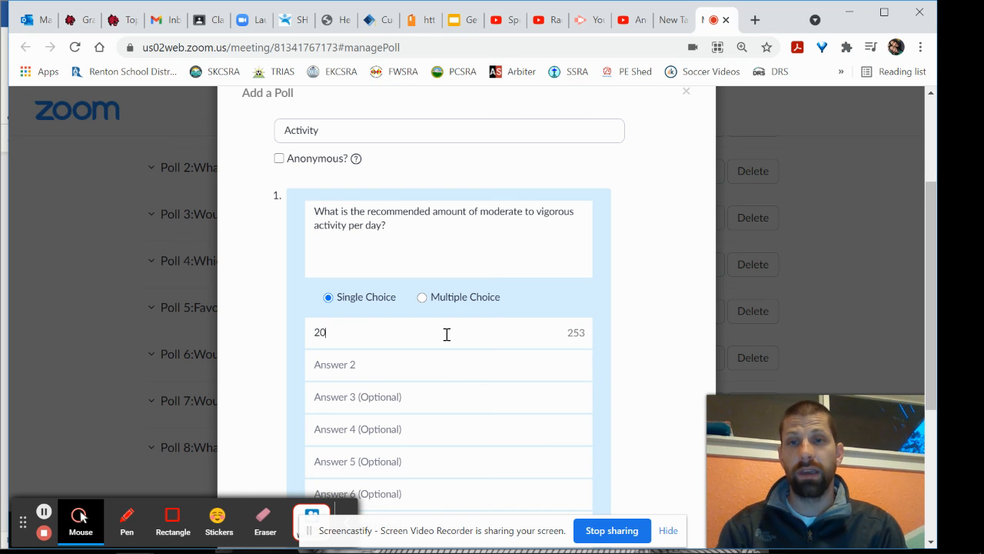
{"action": "left_click", "coordinate": [379, 378]}
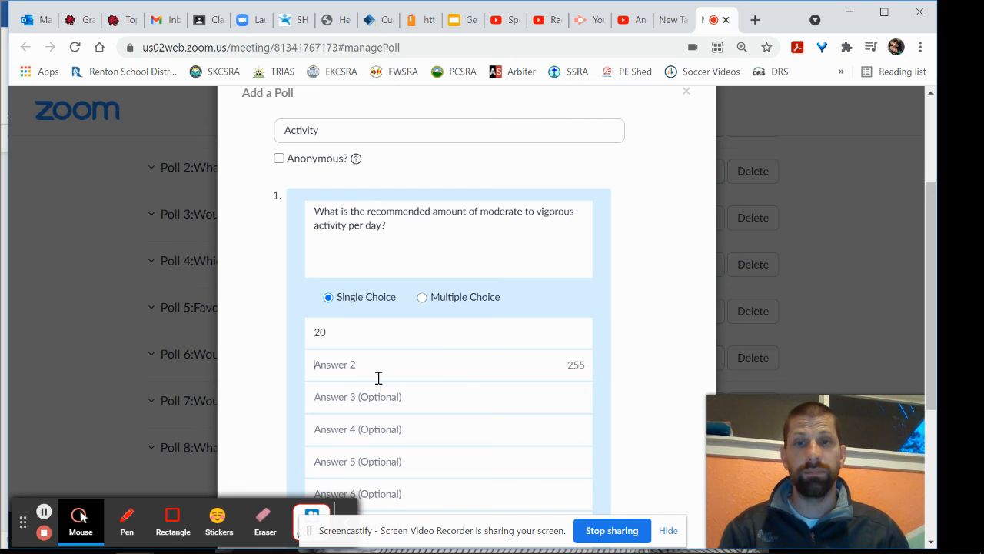
{"action": "type", "text": "30"}
{"action": "left_click", "coordinate": [389, 399]}
{"action": "type", "text": "60"}
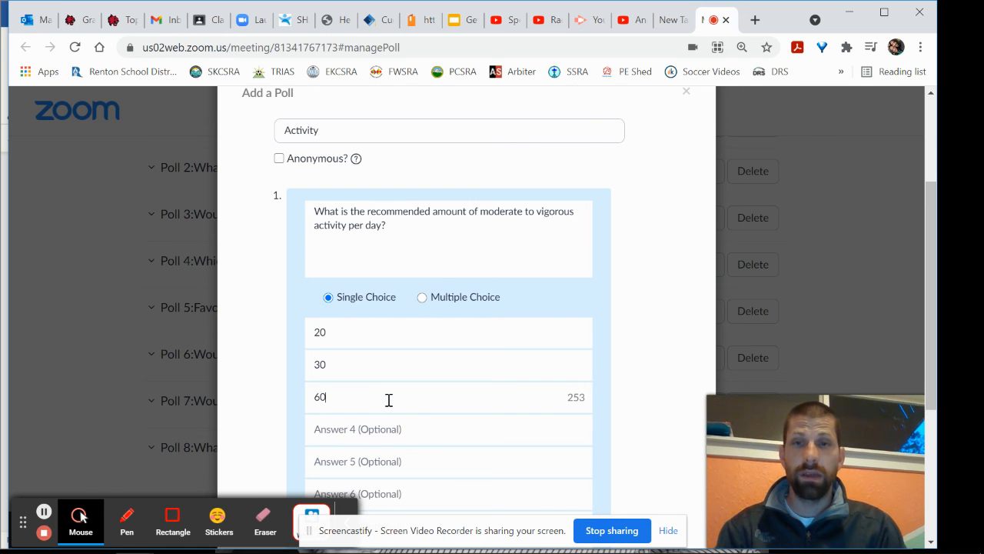
{"action": "left_click", "coordinate": [363, 427]}
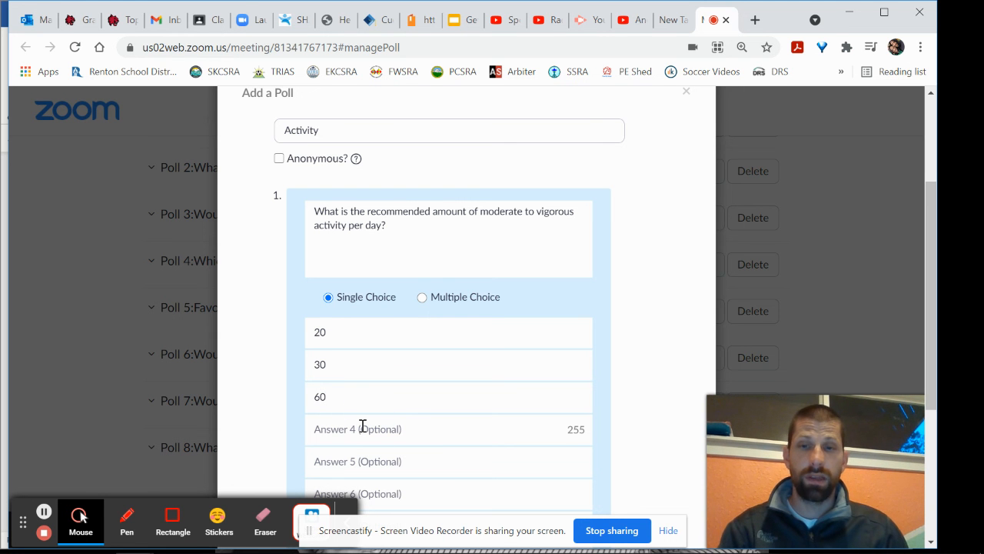
{"action": "type", "text": "120"}
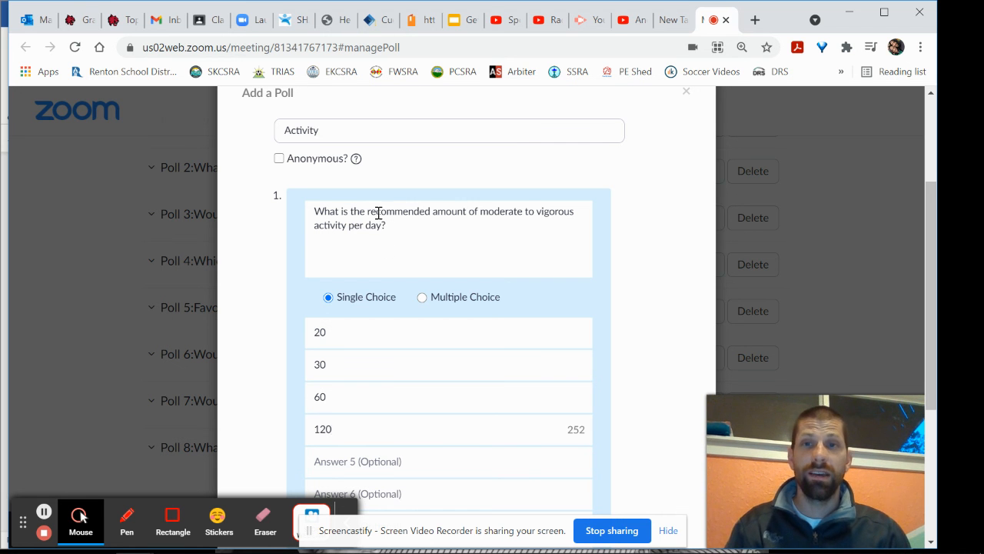
Add "in minutes" after "per day" in the question text and save the poll
{"action": "left_click", "coordinate": [467, 214]}
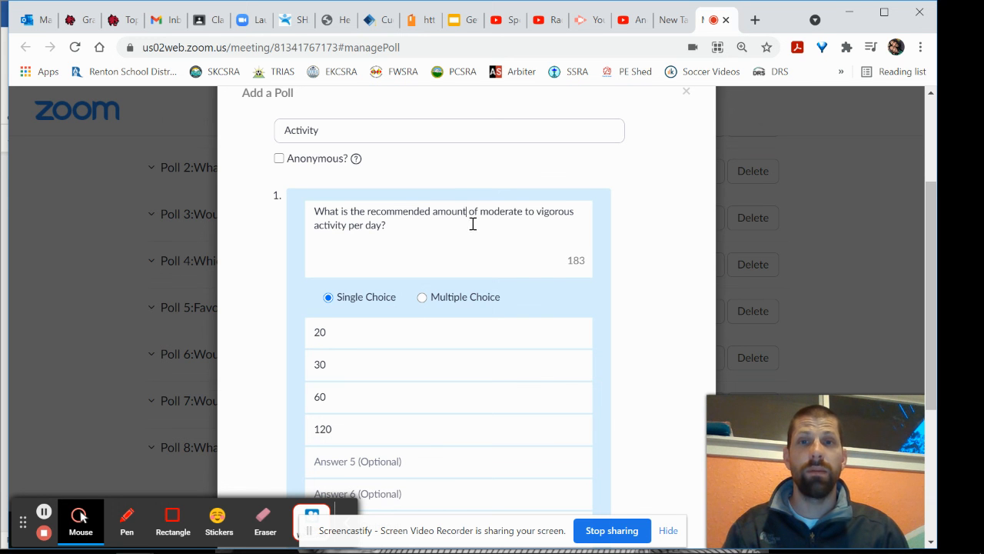
{"action": "left_click", "coordinate": [381, 226]}
{"action": "type", "text": "in minutes"}
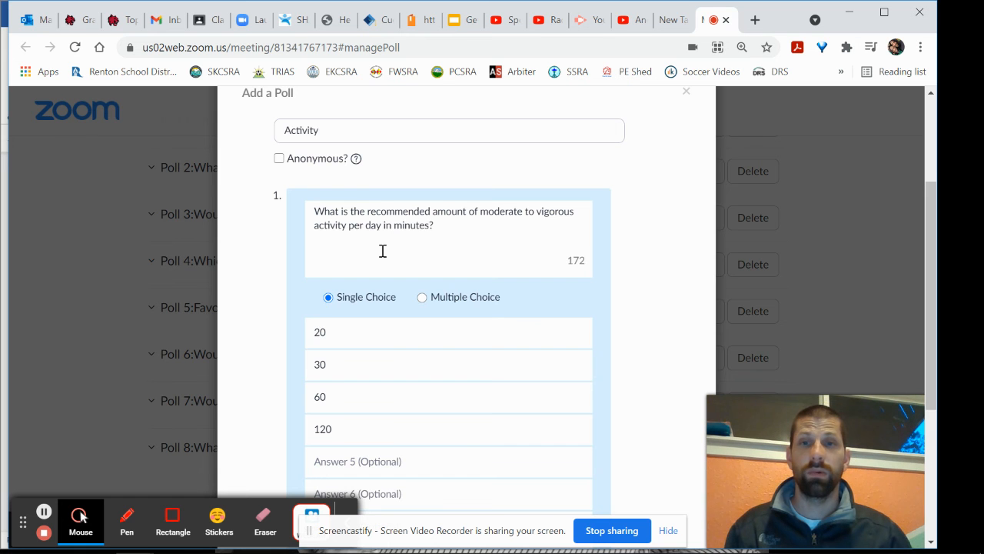
{"action": "scroll", "coordinate": [420, 257], "scroll_direction": "down", "scroll_amount": 3}
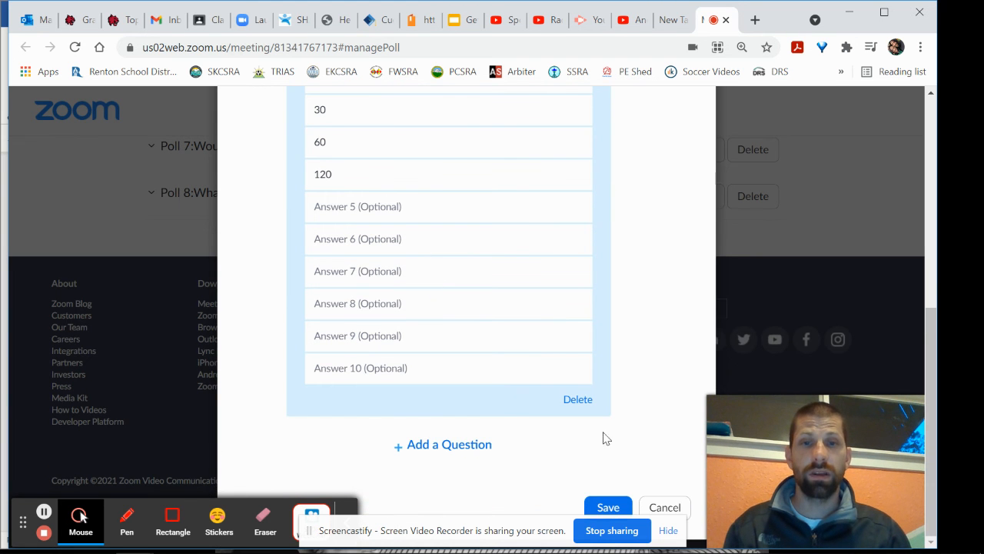
{"action": "left_click", "coordinate": [608, 511]}
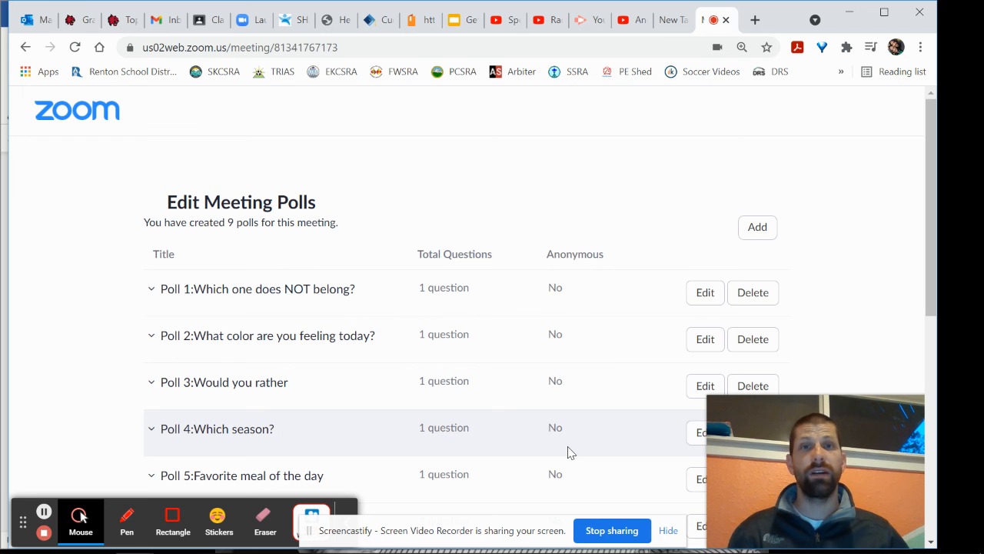
Switch back to the Zoom meeting's Polls window, choose the Activity poll and launch it
{"action": "mouse_move", "coordinate": [352, 545]}
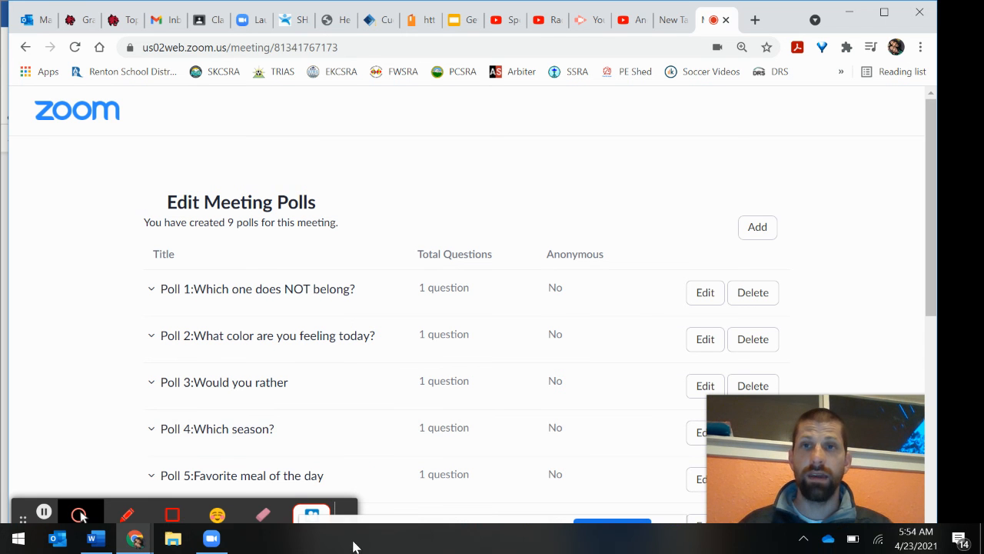
{"action": "left_click", "coordinate": [211, 538]}
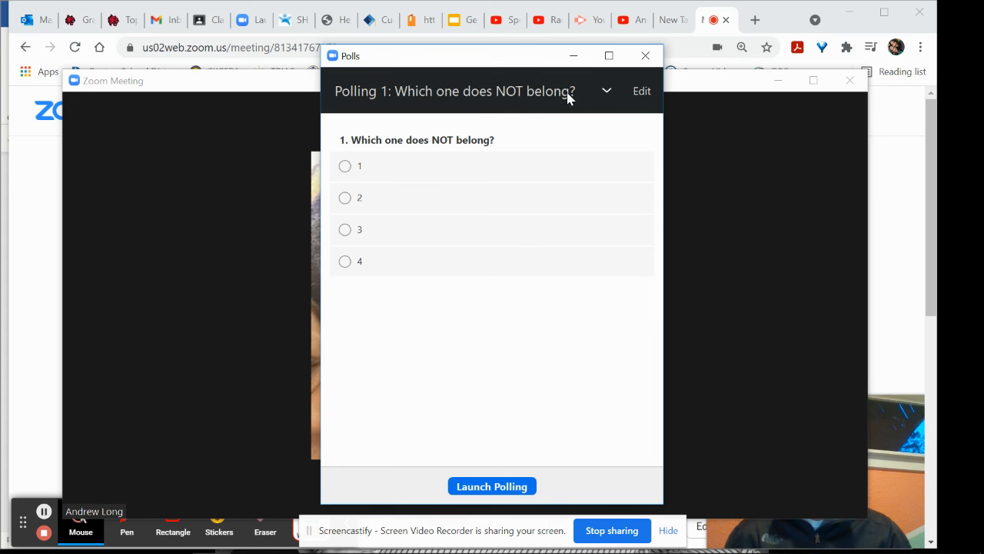
{"action": "left_click", "coordinate": [605, 95]}
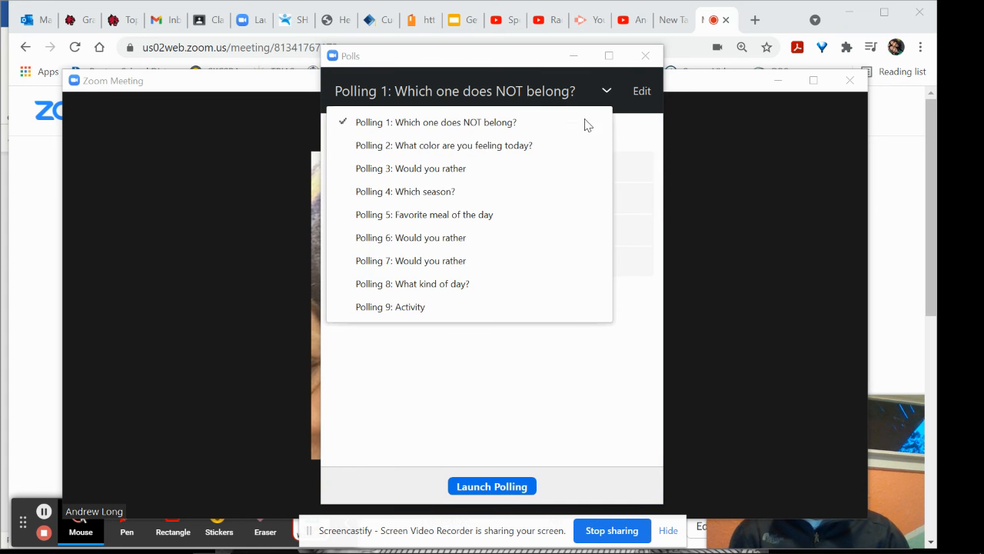
{"action": "left_click", "coordinate": [443, 310]}
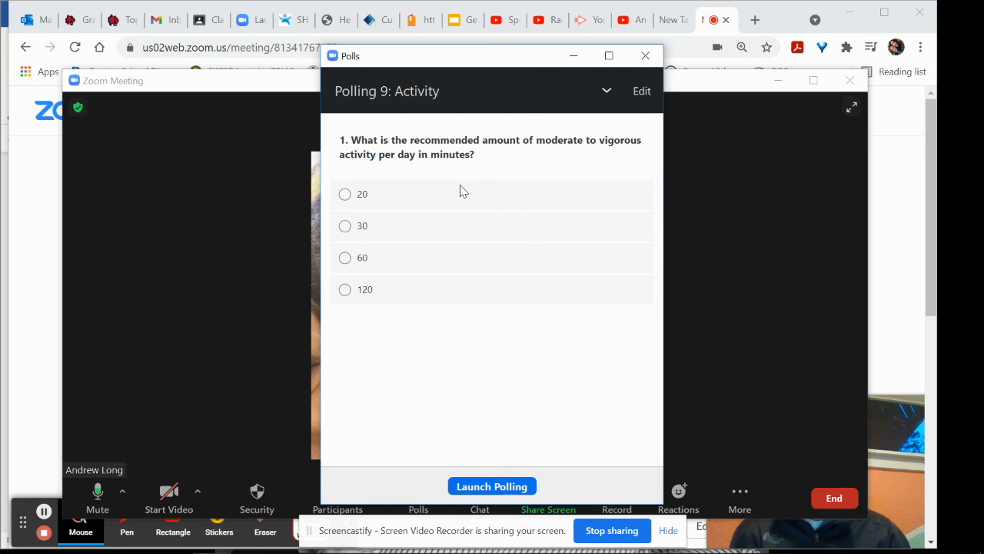
{"action": "left_click", "coordinate": [487, 487]}
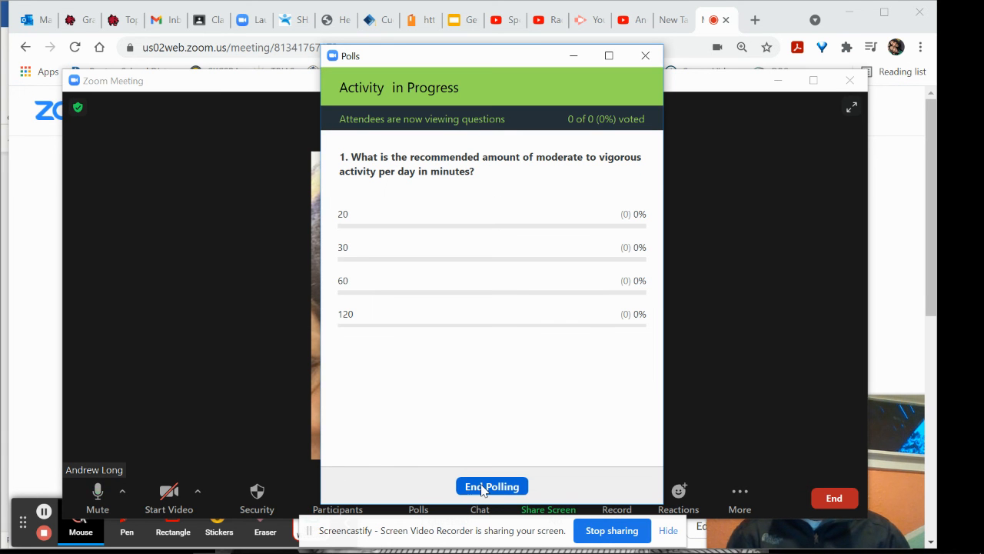